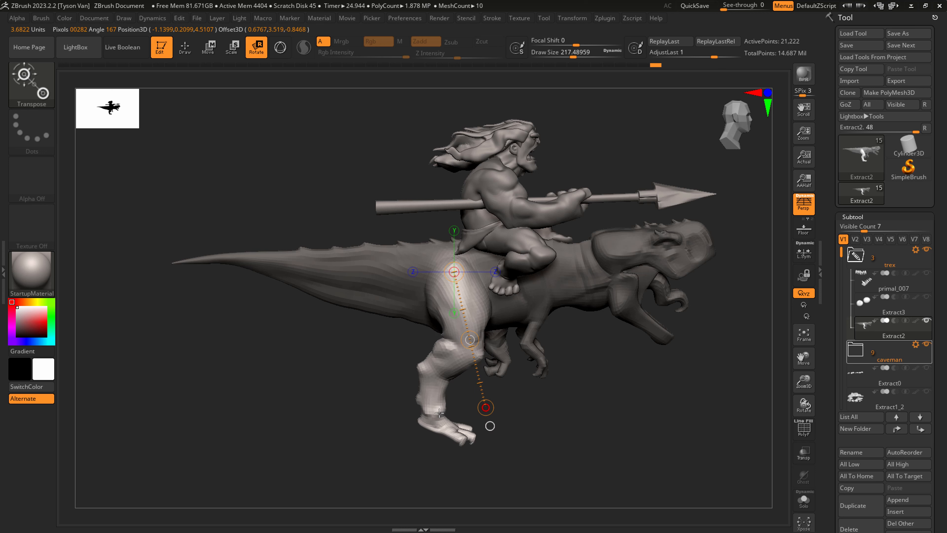
- Adjust the T-rex's standing lower leg near the knee with a large SnakeHook brush, then clear the mask on the body
{"action": "key", "text": "q"}
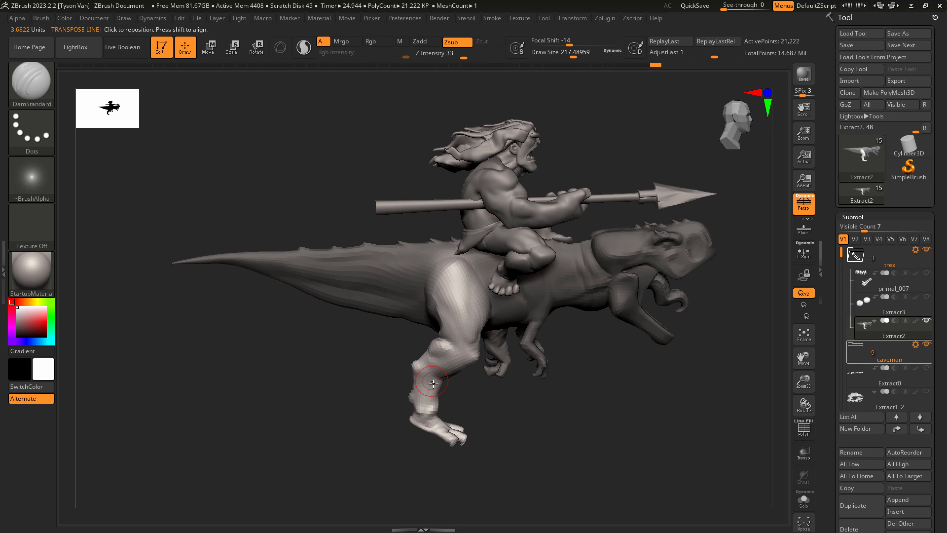
{"action": "key", "text": "s"}
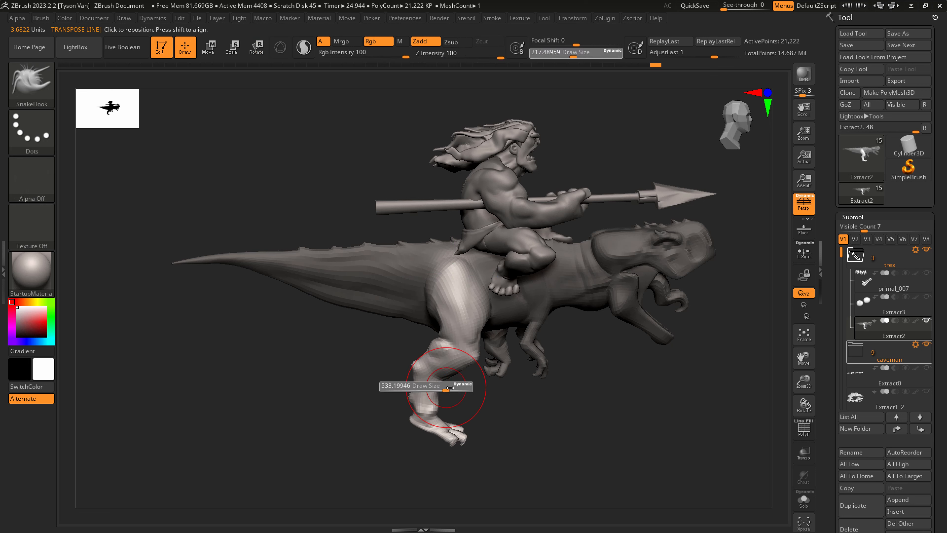
{"action": "left_click_drag", "start_coordinate": [428, 357], "coordinate": [437, 361]}
{"action": "left_click_drag", "start_coordinate": [261, 392], "coordinate": [298, 422], "text": "ctrl"}
- Reshape the shin and knee of the T-rex's standing leg from the inner side and front with the SnakeHook brush, using draw sizes up to about 372
{"action": "right_click_drag", "start_coordinate": [559, 410], "coordinate": [336, 411]}
{"action": "key", "text": "s"}
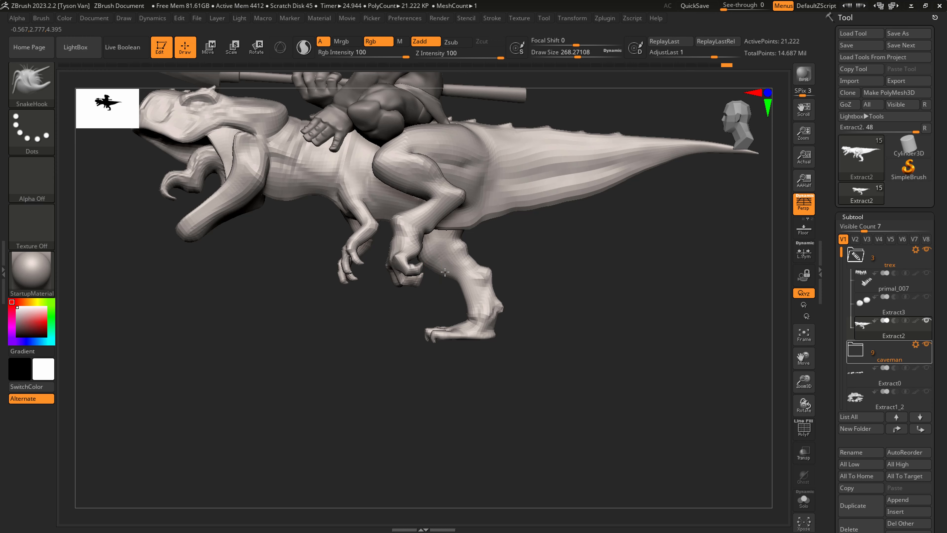
{"action": "mouse_move", "coordinate": [459, 246]}
{"action": "right_mouse_down"}
{"action": "mouse_move", "coordinate": [440, 261]}
{"action": "mouse_move", "coordinate": [483, 279]}
{"action": "right_mouse_up"}
{"action": "left_click_drag", "start_coordinate": [465, 283], "coordinate": [466, 288]}
{"action": "right_click_drag", "start_coordinate": [468, 285], "coordinate": [519, 293]}
{"action": "key", "text": "s"}
{"action": "mouse_move", "coordinate": [451, 303]}
{"action": "left_mouse_down"}
{"action": "mouse_move", "coordinate": [458, 301]}
{"action": "mouse_move", "coordinate": [446, 333]}
{"action": "left_mouse_up"}
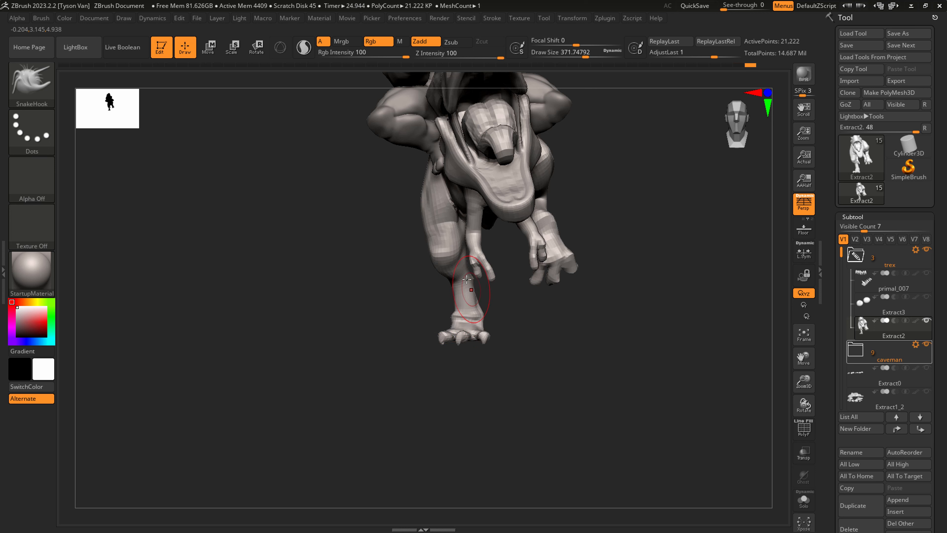
{"action": "key", "text": "s"}
{"action": "left_click_drag", "start_coordinate": [458, 265], "coordinate": [453, 268]}
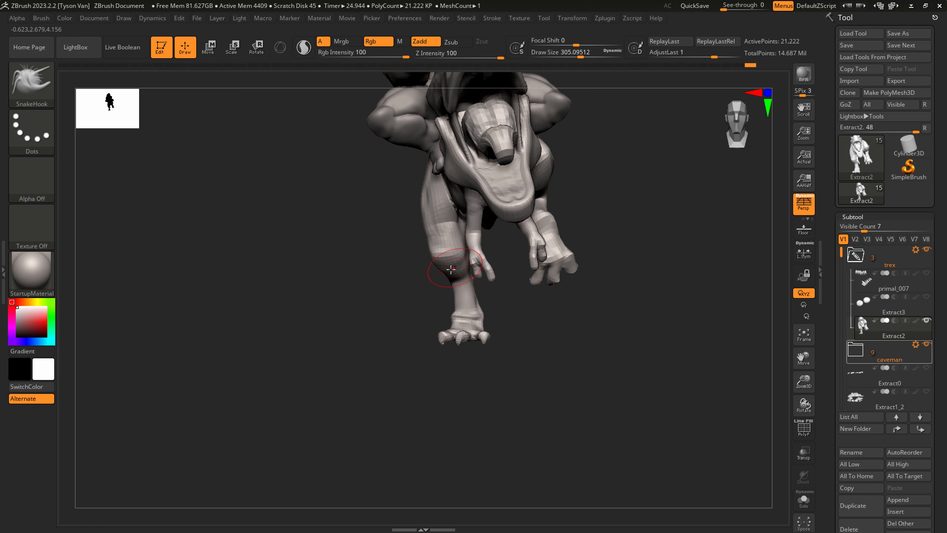
- Smooth the standing leg's knee and refine the lower leg's contour with SnakeHook, ending at a draw size of about 318
{"action": "right_click_drag", "start_coordinate": [459, 264], "coordinate": [458, 269]}
{"action": "left_click_drag", "start_coordinate": [460, 267], "coordinate": [470, 260], "text": "shift"}
{"action": "right_click_drag", "start_coordinate": [470, 260], "coordinate": [479, 269]}
{"action": "key", "text": "s"}
{"action": "left_click_drag", "start_coordinate": [455, 268], "coordinate": [459, 262]}
{"action": "mouse_move", "coordinate": [468, 264]}
{"action": "right_mouse_down"}
{"action": "mouse_move", "coordinate": [481, 266]}
{"action": "mouse_move", "coordinate": [476, 277]}
{"action": "right_mouse_up"}
{"action": "key", "text": "s"}
{"action": "left_click_drag", "start_coordinate": [421, 291], "coordinate": [430, 289]}
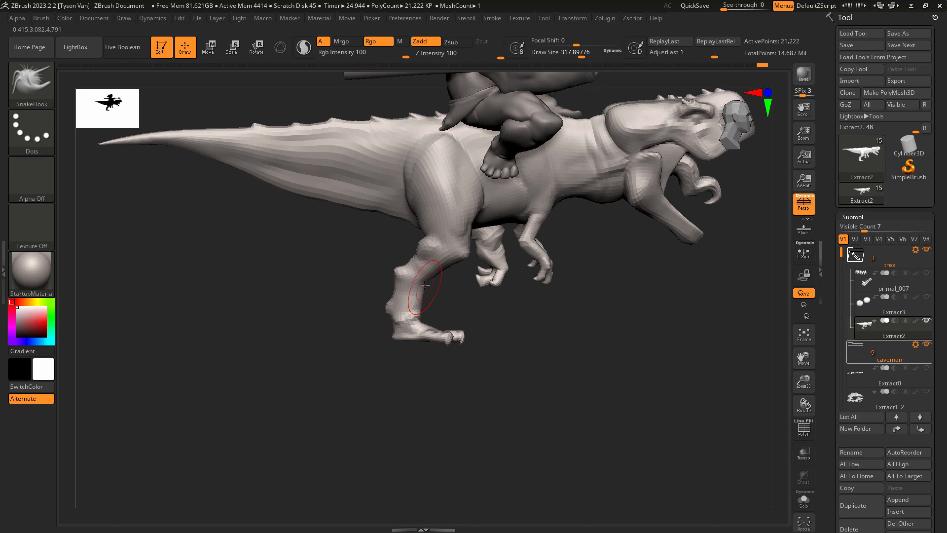
- Adjust the standing leg's upper thigh from behind with SnakeHook and smooth the hip surface
{"action": "mouse_move", "coordinate": [423, 278]}
{"action": "right_mouse_down"}
{"action": "mouse_move", "coordinate": [412, 270]}
{"action": "mouse_move", "coordinate": [429, 328]}
{"action": "mouse_move", "coordinate": [395, 298]}
{"action": "mouse_move", "coordinate": [423, 322]}
{"action": "right_mouse_up"}
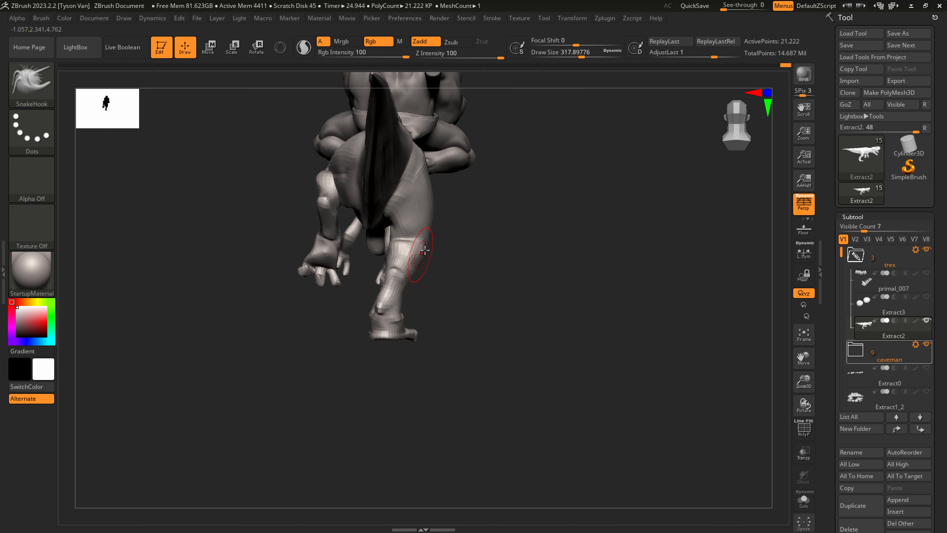
{"action": "right_click_drag", "start_coordinate": [417, 259], "coordinate": [384, 222]}
{"action": "mouse_move", "coordinate": [384, 222]}
{"action": "left_mouse_down"}
{"action": "mouse_move", "coordinate": [389, 165]}
{"action": "mouse_move", "coordinate": [407, 170]}
{"action": "left_mouse_up"}
{"action": "right_click_drag", "start_coordinate": [434, 180], "coordinate": [420, 159]}
{"action": "left_click_drag", "start_coordinate": [421, 156], "coordinate": [425, 185], "text": "shift"}
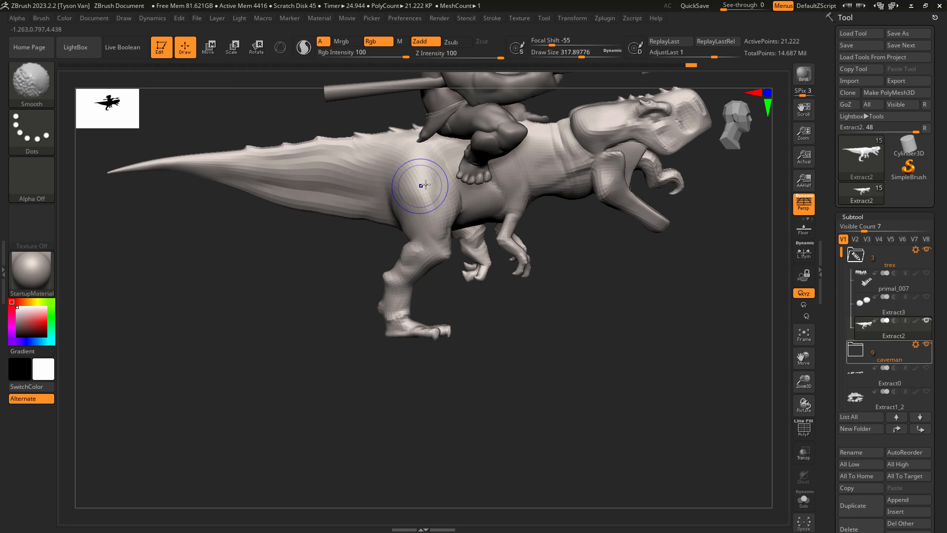
- Reshape the standing leg's hip, thigh and knee from the side with SnakeHook at draw sizes of about 517 and 379
{"action": "right_click_drag", "start_coordinate": [424, 186], "coordinate": [439, 203]}
{"action": "key", "text": "s"}
{"action": "left_click_drag", "start_coordinate": [438, 203], "coordinate": [452, 204]}
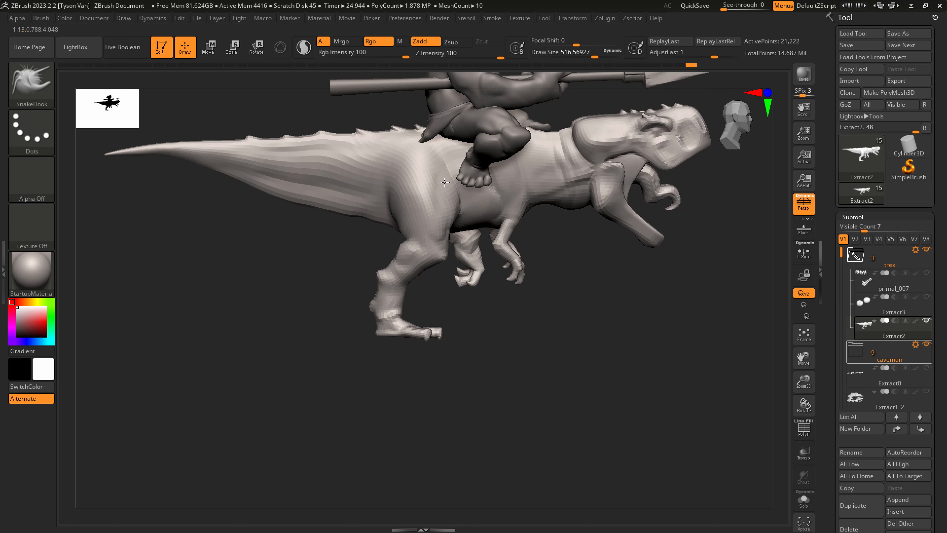
{"action": "right_click_drag", "start_coordinate": [425, 178], "coordinate": [413, 188]}
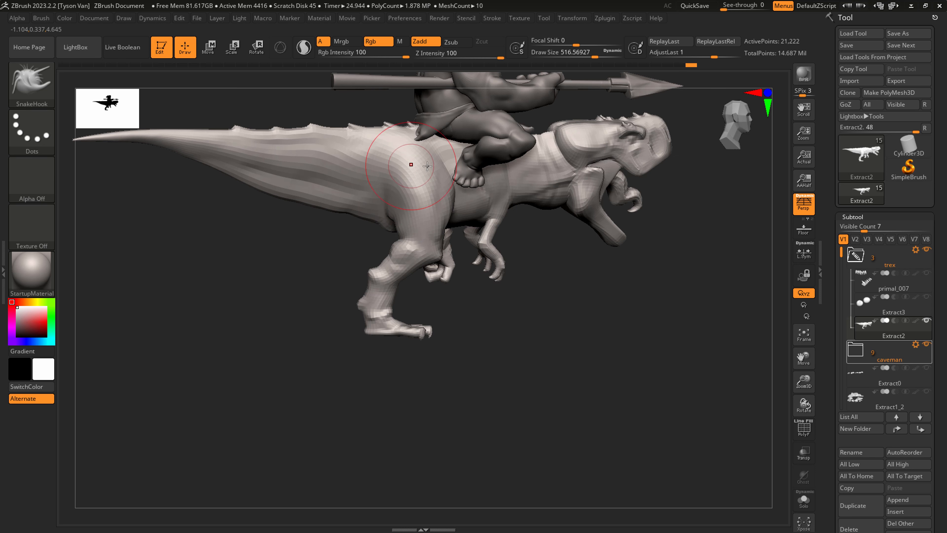
{"action": "left_click_drag", "start_coordinate": [432, 194], "coordinate": [435, 203]}
{"action": "key", "text": "s"}
{"action": "left_click_drag", "start_coordinate": [440, 257], "coordinate": [430, 253]}
{"action": "key", "text": "s"}
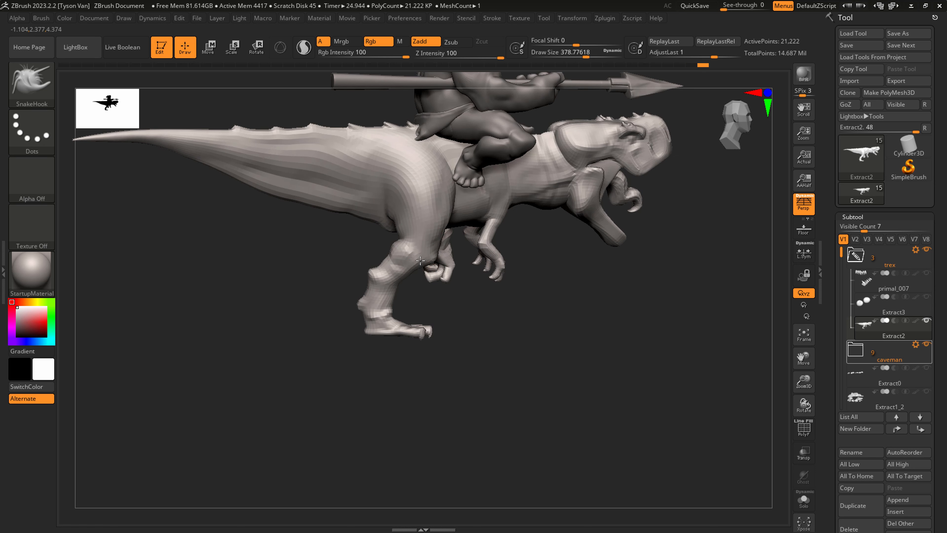
{"action": "right_click_drag", "start_coordinate": [412, 249], "coordinate": [433, 253]}
- Raise the T-rex body to the higher subdivision level and smooth the hip and standing leg
{"action": "key", "text": "ctrl+d"}
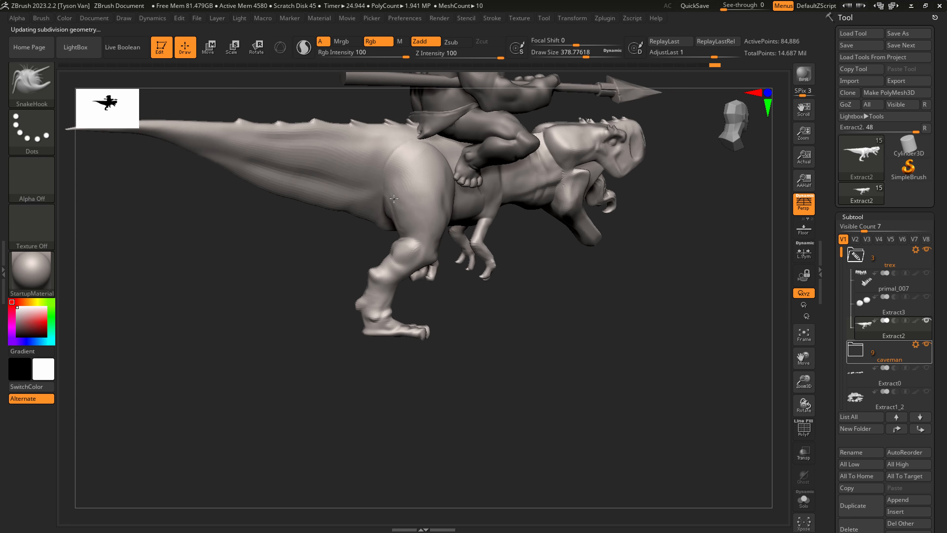
{"action": "key", "text": "shift"}
{"action": "mouse_move", "coordinate": [431, 170]}
{"action": "left_mouse_down", "text": "shift"}
{"action": "mouse_move", "coordinate": [425, 186]}
{"action": "mouse_move", "coordinate": [401, 195]}
{"action": "left_mouse_up", "text": "shift"}
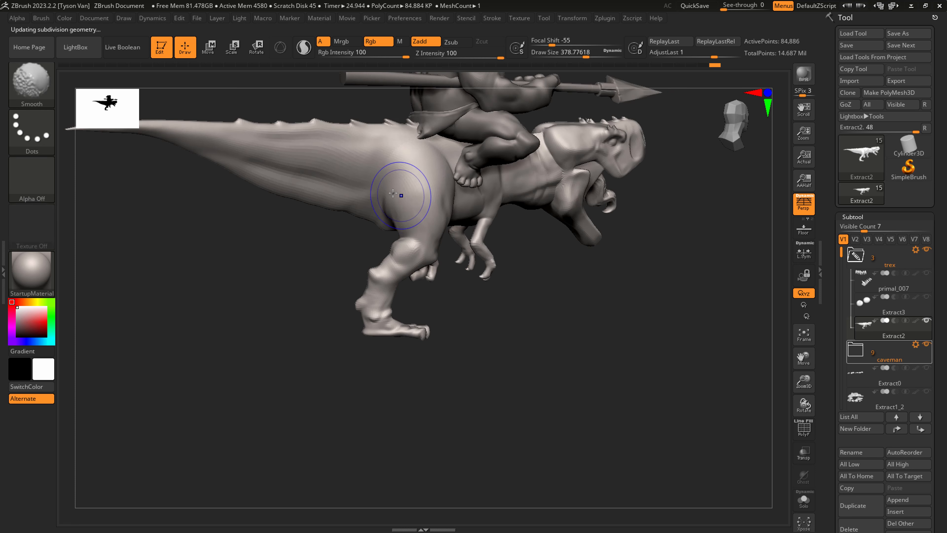
{"action": "left_click_drag", "start_coordinate": [299, 374], "coordinate": [541, 373]}
{"action": "mouse_move", "coordinate": [481, 324]}
{"action": "left_mouse_down", "text": "shift"}
{"action": "mouse_move", "coordinate": [480, 332]}
{"action": "mouse_move", "coordinate": [479, 307]}
{"action": "mouse_move", "coordinate": [434, 347]}
{"action": "mouse_move", "coordinate": [402, 334]}
{"action": "mouse_move", "coordinate": [434, 338]}
{"action": "left_mouse_up", "text": "shift"}
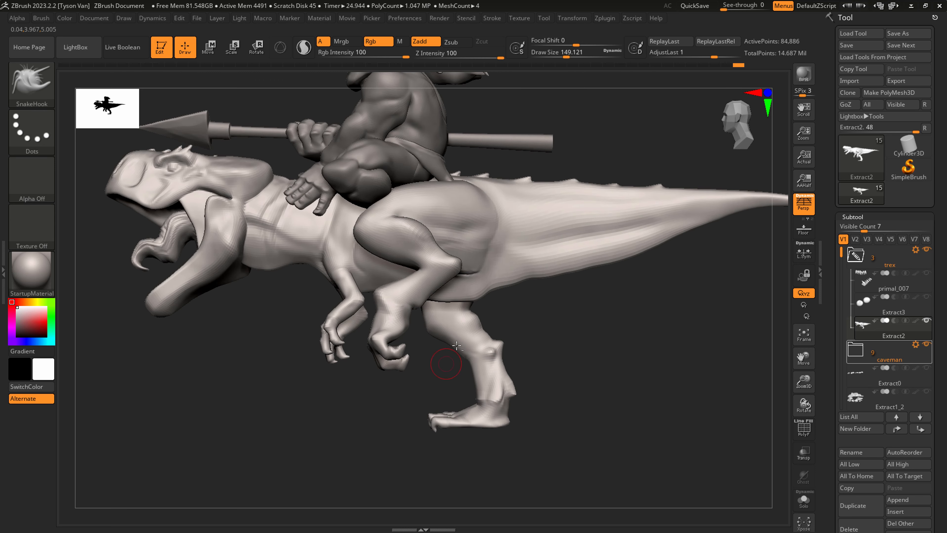
- Return the T-rex body to the lower subdivision level, mask everything except the head and neck, and rotate the head
{"action": "key", "text": "f"}
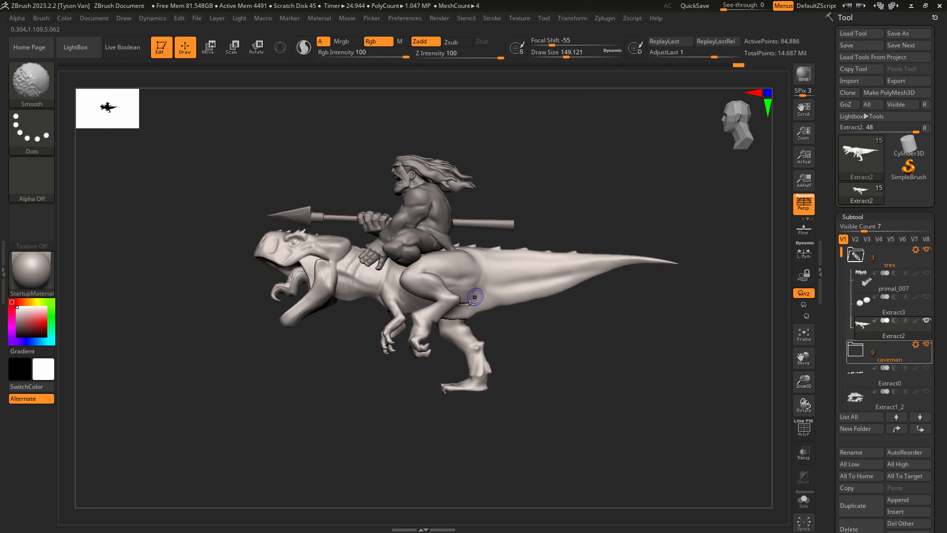
{"action": "mouse_move", "coordinate": [331, 286]}
{"action": "right_mouse_down", "text": "ctrl"}
{"action": "mouse_move", "coordinate": [349, 313]}
{"action": "mouse_move", "coordinate": [361, 302]}
{"action": "right_mouse_up", "text": "ctrl"}
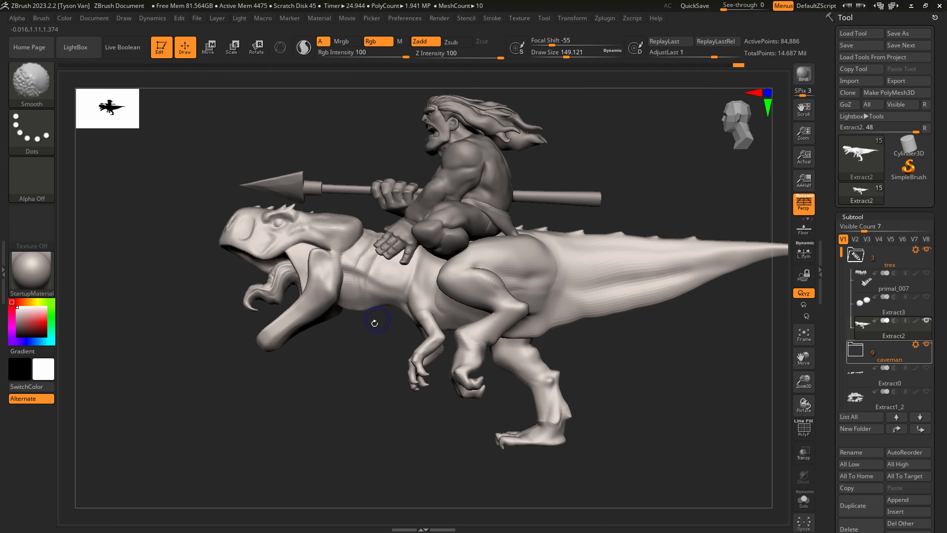
{"action": "key", "text": "shift+d"}
{"action": "mouse_move", "coordinate": [147, 406]}
{"action": "left_mouse_down", "text": "ctrl"}
{"action": "mouse_move", "coordinate": [289, 176]}
{"action": "mouse_move", "coordinate": [389, 133]}
{"action": "left_mouse_up", "text": "ctrl"}
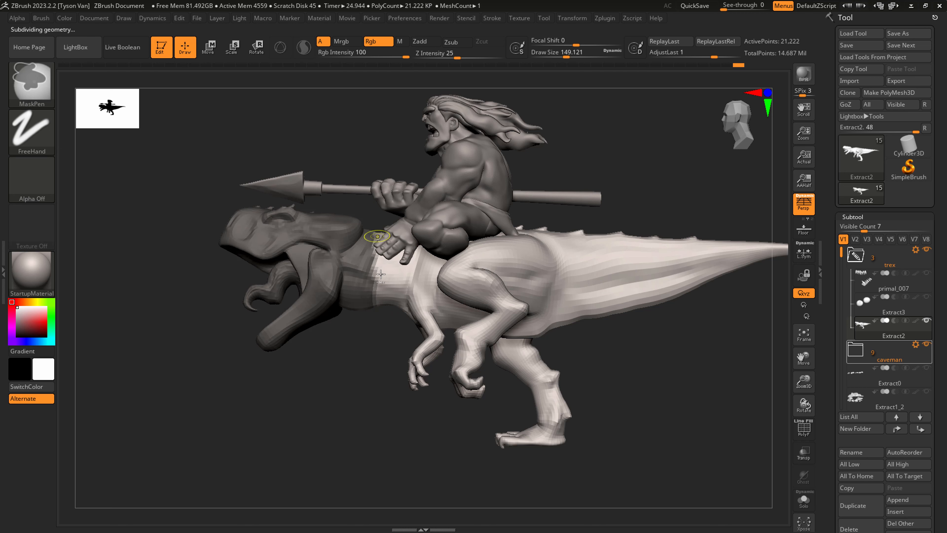
{"action": "left_click", "coordinate": [376, 339], "text": "ctrl"}
{"action": "key", "text": "r"}
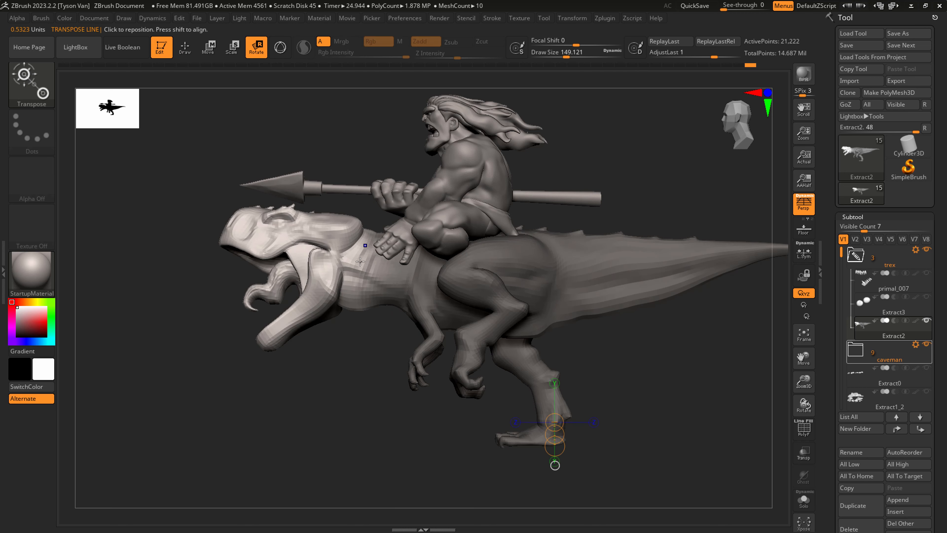
{"action": "mouse_move", "coordinate": [426, 295]}
{"action": "right_mouse_down"}
{"action": "mouse_move", "coordinate": [431, 207]}
{"action": "mouse_move", "coordinate": [524, 349]}
{"action": "mouse_move", "coordinate": [469, 389]}
{"action": "mouse_move", "coordinate": [396, 387]}
{"action": "mouse_move", "coordinate": [524, 367]}
{"action": "mouse_move", "coordinate": [481, 381]}
{"action": "right_mouse_up"}
{"action": "key", "text": "q"}
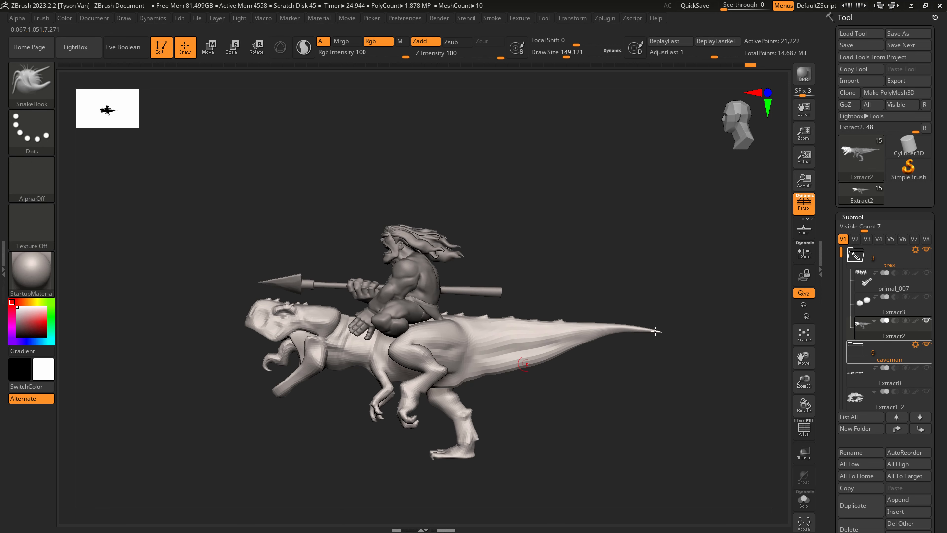
- Show all subtools, select the ground base Extract1_1, and isolate it in Solo mode
{"action": "left_click", "coordinate": [928, 321], "text": "shift"}
{"action": "left_click", "coordinate": [927, 320], "text": "shift"}
{"action": "right_click_drag", "start_coordinate": [567, 403], "coordinate": [627, 408]}
{"action": "left_click", "coordinate": [396, 444], "text": "alt"}
{"action": "left_click", "coordinate": [807, 502]}
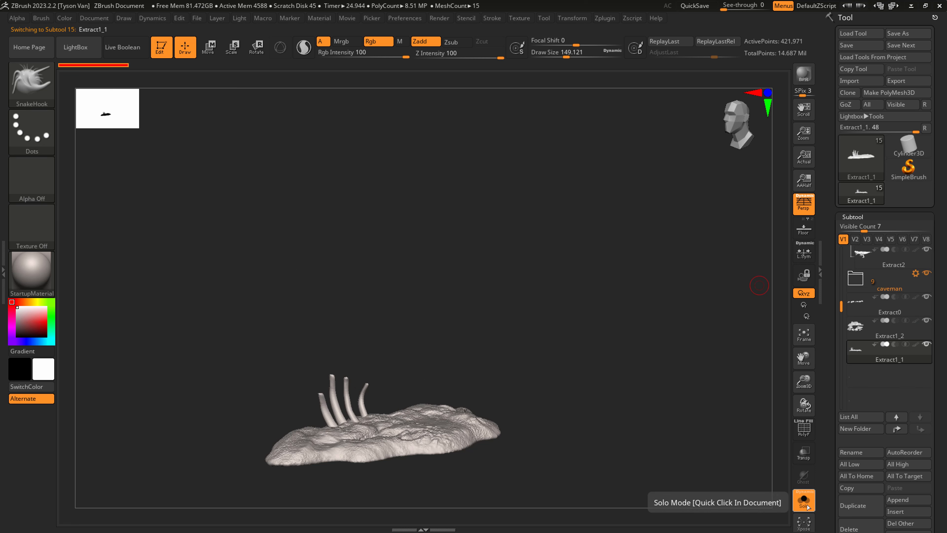
- Delete the grass subtool Extract1_2 and turn off Solo mode with the rocks subtool Extract0 selected
{"action": "left_click", "coordinate": [890, 328]}
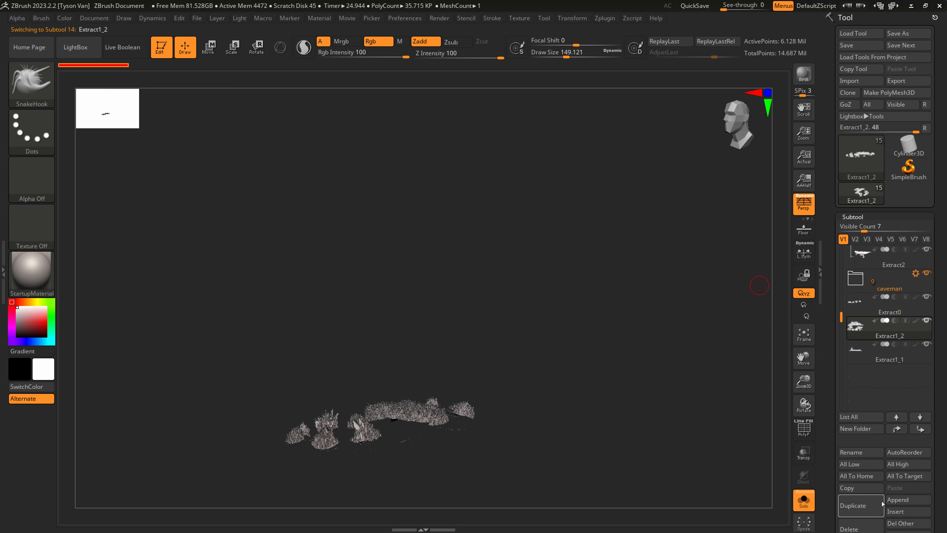
{"action": "scroll", "coordinate": [864, 496], "scroll_direction": "down", "scroll_amount": 2}
{"action": "left_click", "coordinate": [861, 493]}
{"action": "left_click", "coordinate": [771, 513]}
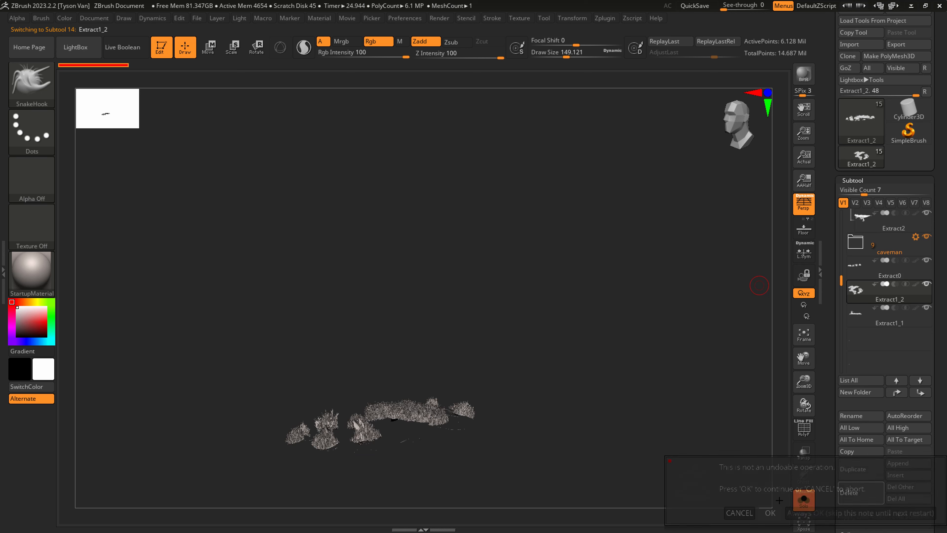
{"action": "left_click", "coordinate": [906, 272]}
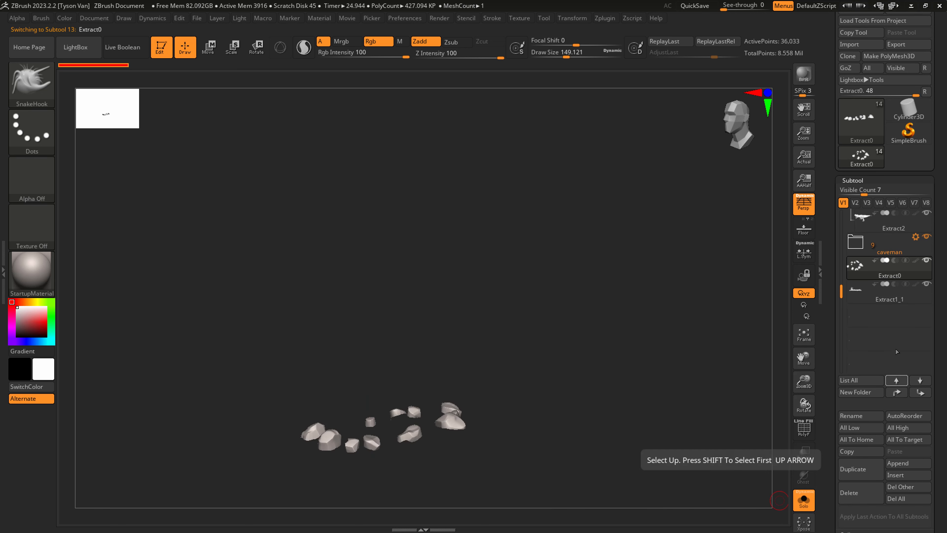
{"action": "left_click", "coordinate": [804, 500]}
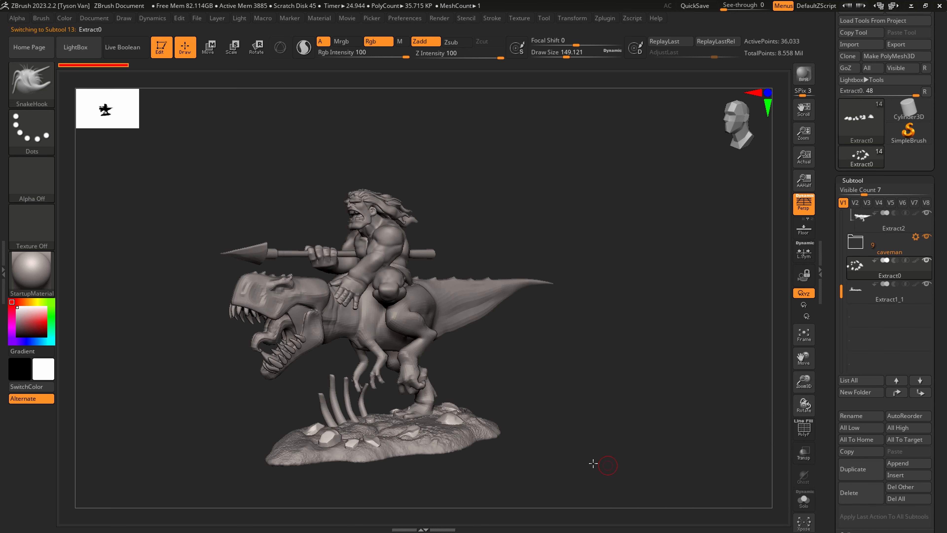
- Reposition the rocks and ground base beneath the T-rex's standing foot
{"action": "left_click_drag", "start_coordinate": [593, 464], "coordinate": [519, 371]}
{"action": "left_click", "coordinate": [209, 48]}
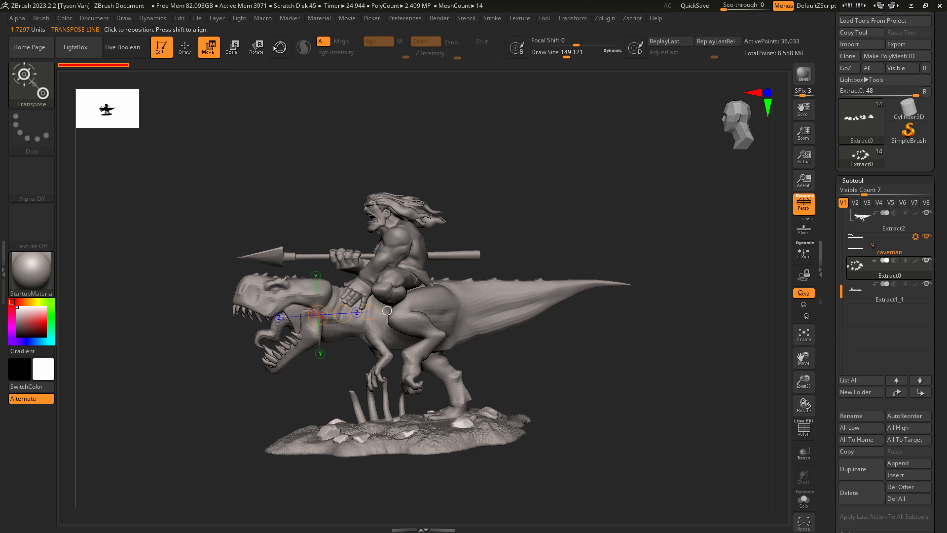
{"action": "key", "text": "y"}
{"action": "left_click_drag", "start_coordinate": [358, 354], "coordinate": [358, 357]}
{"action": "left_click", "coordinate": [890, 292]}
{"action": "key", "text": "Up"}
{"action": "key", "text": "q"}
- Turn off perspective and align the lower teeth of the primal_007 subtool with the T-rex's lower jaw
{"action": "mouse_move", "coordinate": [527, 324]}
{"action": "right_mouse_down", "text": "ctrl"}
{"action": "mouse_move", "coordinate": [495, 322]}
{"action": "mouse_move", "coordinate": [490, 366]}
{"action": "mouse_move", "coordinate": [459, 374]}
{"action": "mouse_move", "coordinate": [521, 356]}
{"action": "mouse_move", "coordinate": [513, 320]}
{"action": "right_mouse_up", "text": "ctrl"}
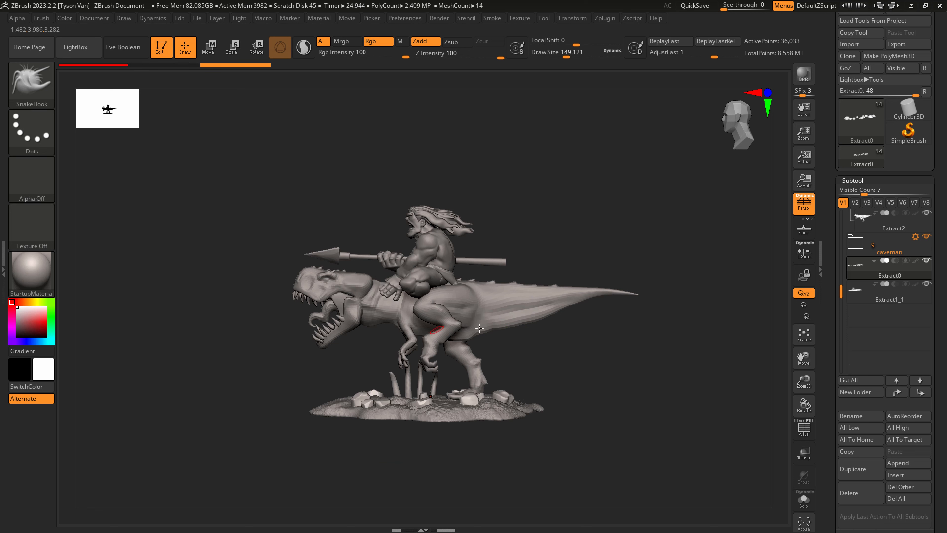
{"action": "key", "text": "p"}
{"action": "left_click", "coordinate": [332, 325], "text": "alt"}
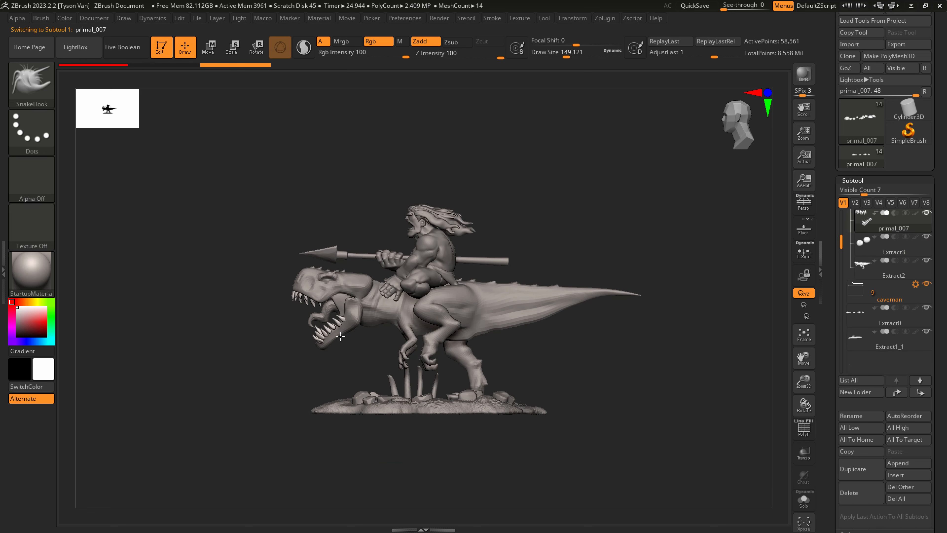
{"action": "mouse_move", "coordinate": [367, 329]}
{"action": "right_mouse_down", "text": "ctrl"}
{"action": "mouse_move", "coordinate": [381, 370]}
{"action": "mouse_move", "coordinate": [434, 366]}
{"action": "mouse_move", "coordinate": [426, 357]}
{"action": "right_mouse_up", "text": "ctrl"}
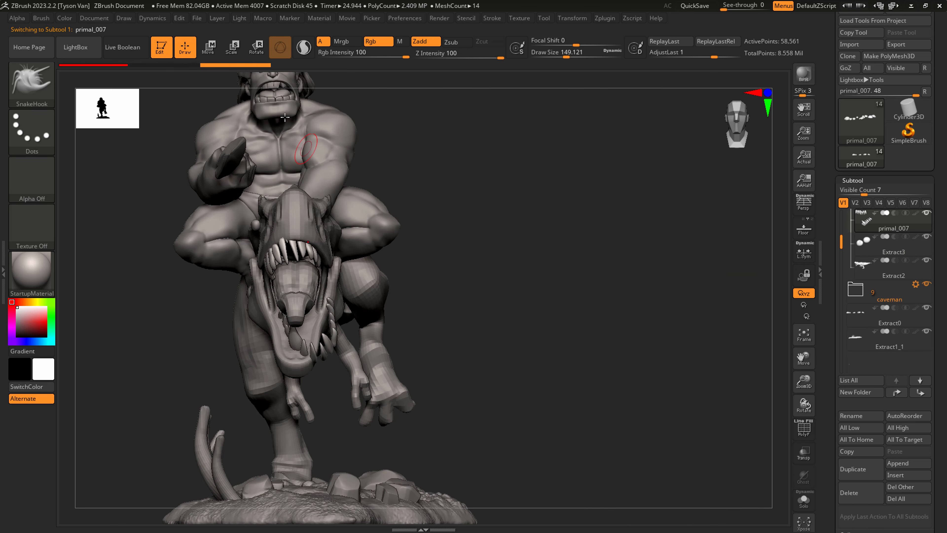
{"action": "key", "text": "r"}
{"action": "left_click_drag", "start_coordinate": [331, 285], "coordinate": [333, 287]}
{"action": "right_click_drag", "start_coordinate": [482, 317], "coordinate": [373, 317], "text": "shift"}
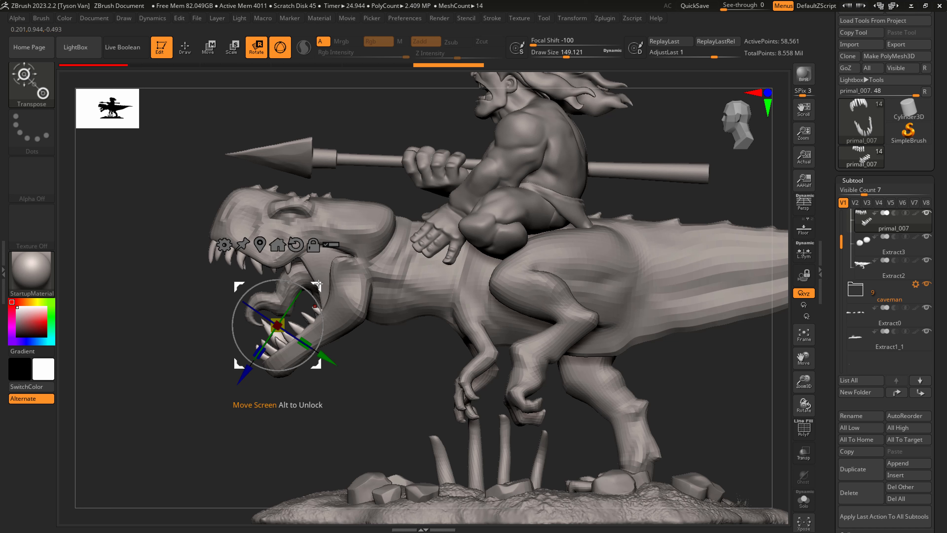
{"action": "left_click_drag", "start_coordinate": [318, 289], "coordinate": [322, 289]}
{"action": "key", "text": "q"}
- Select the T-rex body Extract2, mask its lower jaw with the MaskLasso brush, and invert the mask so only the jaw stays editable
{"action": "left_click", "coordinate": [368, 307], "text": "alt"}
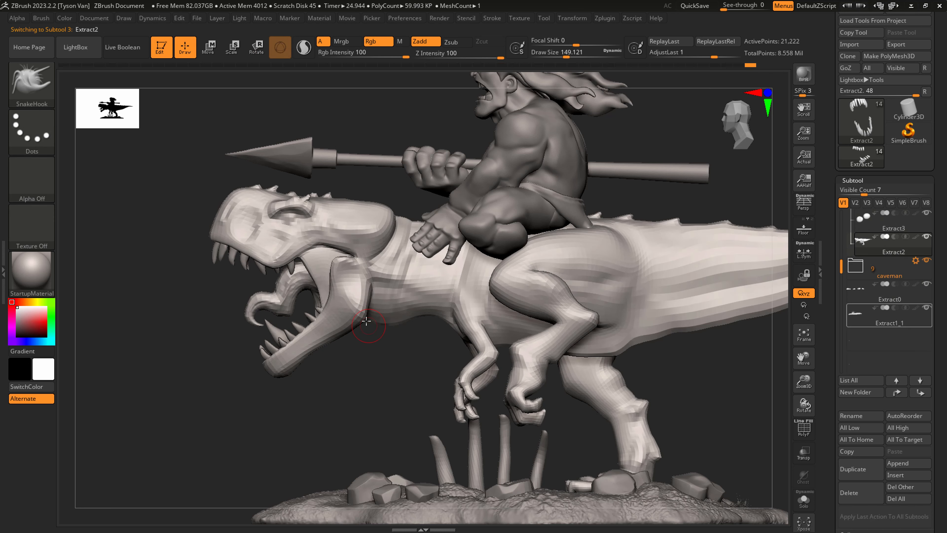
{"action": "right_click_drag", "start_coordinate": [364, 320], "coordinate": [415, 339], "text": "alt"}
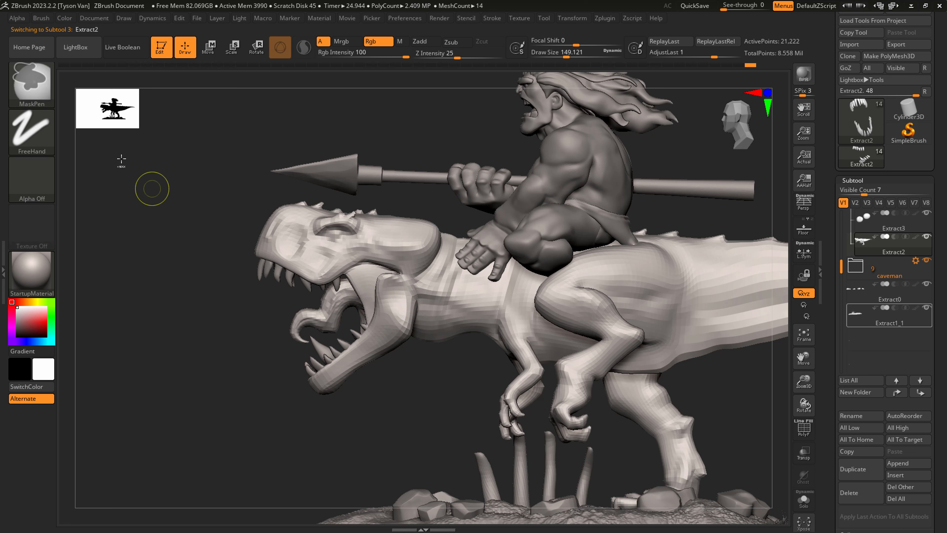
{"action": "left_click", "coordinate": [41, 88], "text": "ctrl"}
{"action": "mouse_move", "coordinate": [389, 274]}
{"action": "left_mouse_down", "text": "ctrl"}
{"action": "mouse_move", "coordinate": [422, 294]}
{"action": "mouse_move", "coordinate": [410, 363]}
{"action": "mouse_move", "coordinate": [359, 308]}
{"action": "left_mouse_up", "text": "ctrl"}
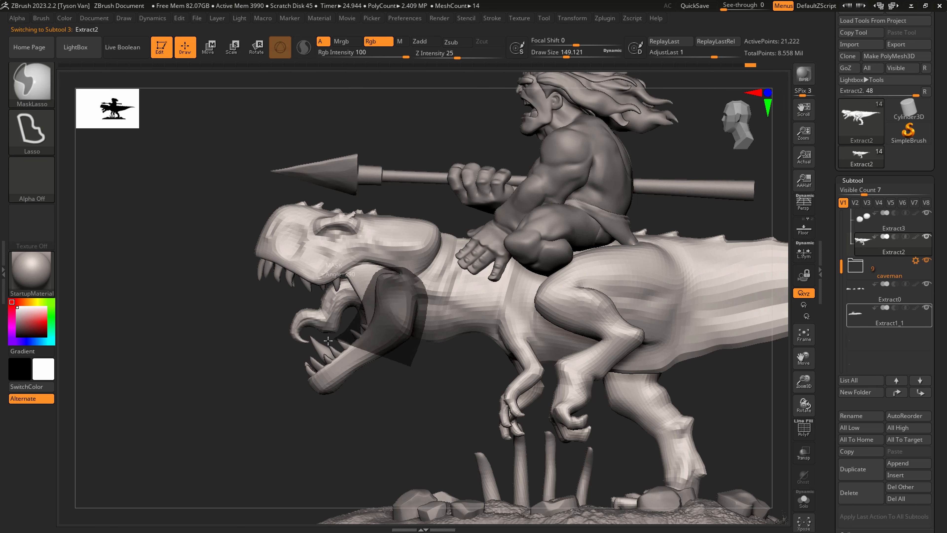
{"action": "mouse_move", "coordinate": [319, 344]}
{"action": "left_mouse_down", "text": "ctrl"}
{"action": "mouse_move", "coordinate": [373, 444]}
{"action": "mouse_move", "coordinate": [423, 328]}
{"action": "left_mouse_up", "text": "ctrl"}
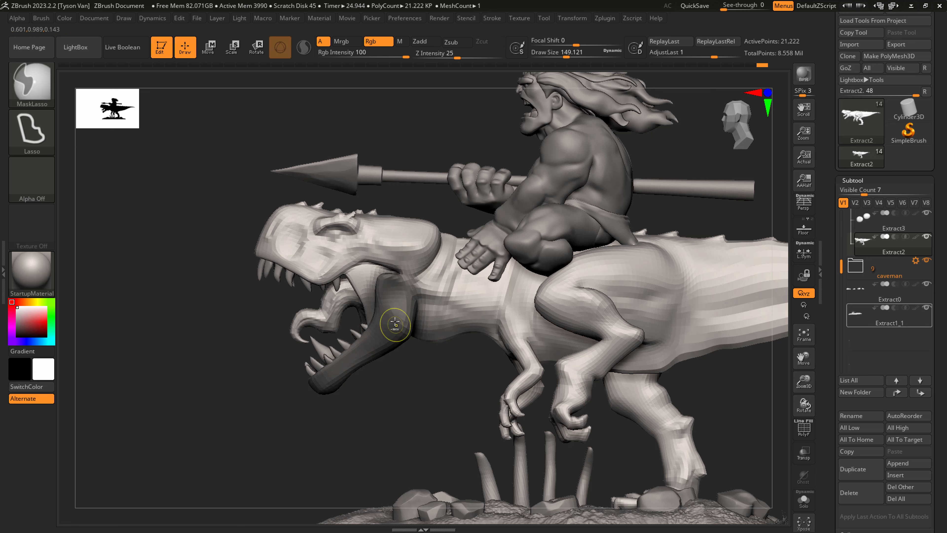
{"action": "left_click", "coordinate": [420, 369], "text": "ctrl"}
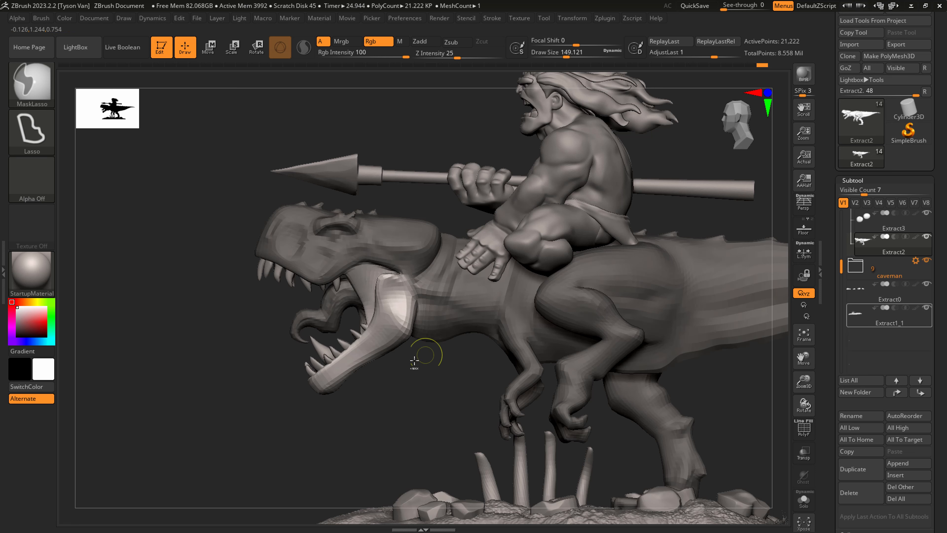
- Rotate the unmasked lower jaw of the T-rex further open around its hinge with Transpose, and clear the mask
{"action": "left_click", "coordinate": [256, 47]}
{"action": "left_click", "coordinate": [280, 47]}
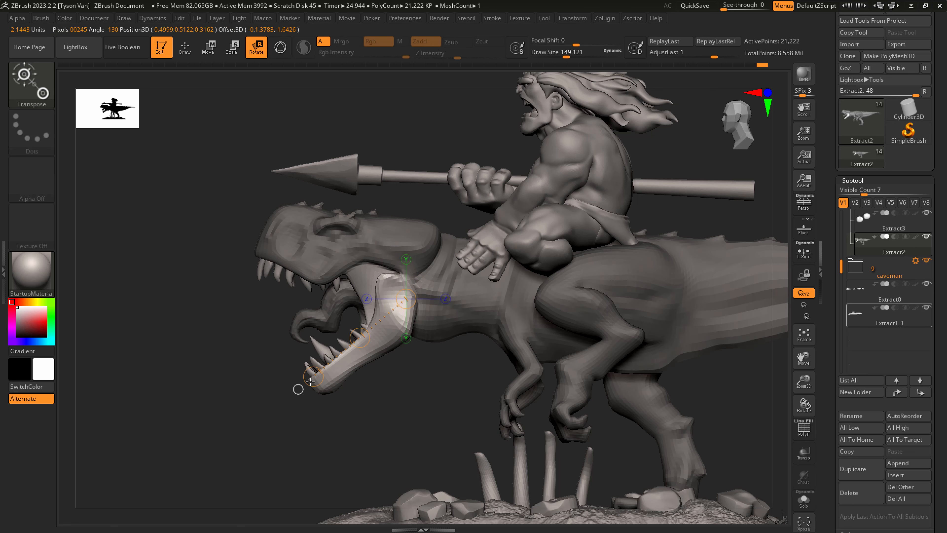
{"action": "left_click_drag", "start_coordinate": [367, 341], "coordinate": [367, 348]}
{"action": "left_click_drag", "start_coordinate": [309, 388], "coordinate": [349, 422]}
{"action": "key", "text": "q"}
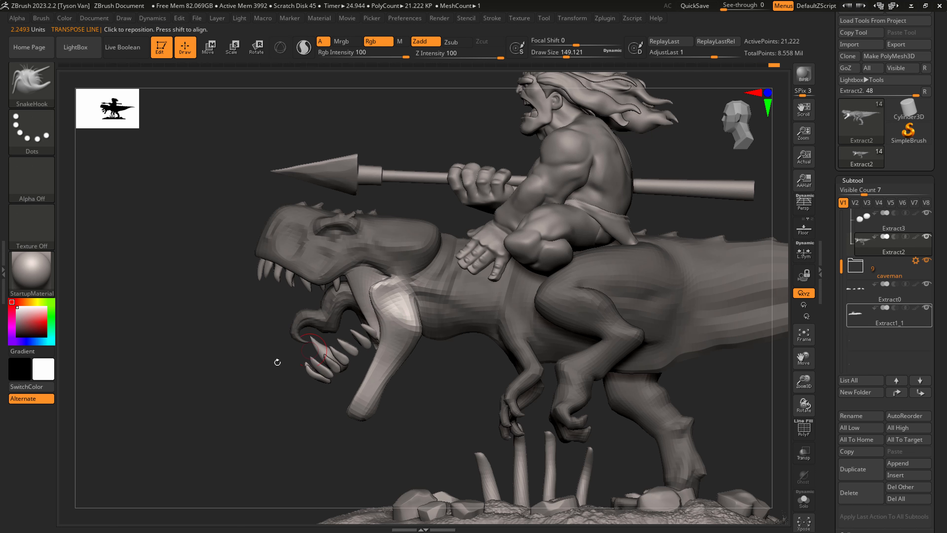
{"action": "left_click_drag", "start_coordinate": [278, 363], "coordinate": [293, 350], "text": "ctrl"}
- Select the teeth subtool primal_007, isolate the lower teeth with a mask, and rotate them onto the opened lower jaw
{"action": "mouse_move", "coordinate": [373, 303]}
{"action": "right_mouse_down"}
{"action": "mouse_move", "coordinate": [389, 303]}
{"action": "mouse_move", "coordinate": [356, 309]}
{"action": "right_mouse_up"}
{"action": "key", "text": "s"}
{"action": "left_click_drag", "start_coordinate": [356, 313], "coordinate": [367, 313]}
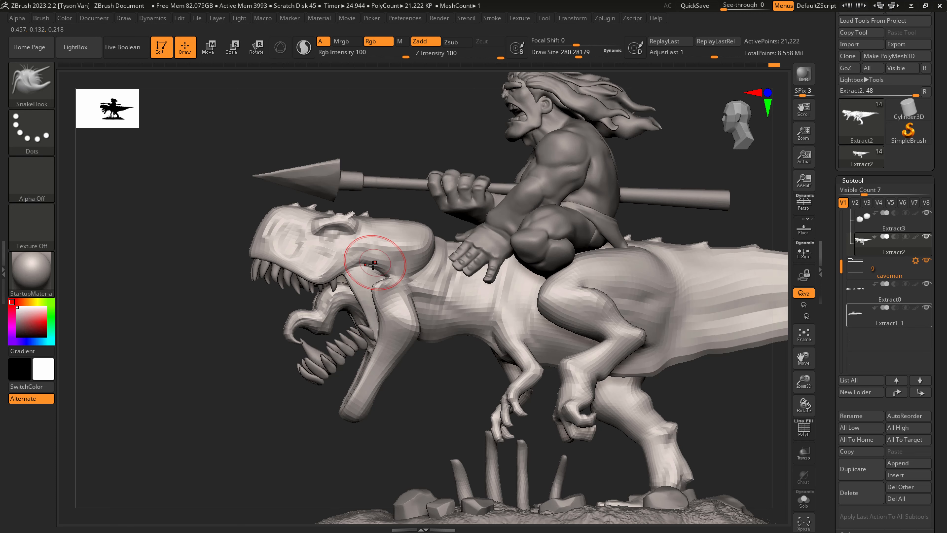
{"action": "right_click_drag", "start_coordinate": [351, 309], "coordinate": [347, 347]}
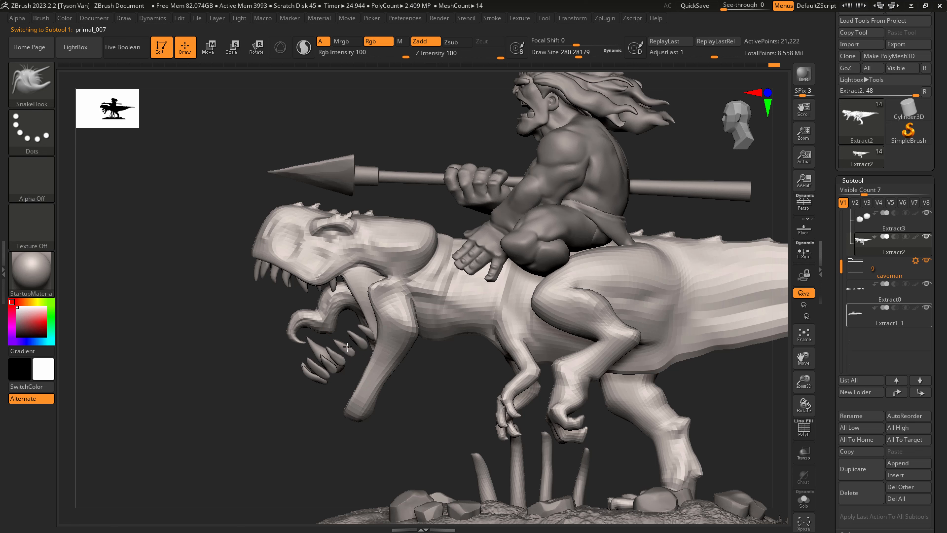
{"action": "left_click", "coordinate": [347, 347], "text": "alt"}
{"action": "mouse_move", "coordinate": [223, 441]}
{"action": "left_mouse_down", "text": "ctrl"}
{"action": "mouse_move", "coordinate": [331, 307]}
{"action": "mouse_move", "coordinate": [380, 429]}
{"action": "left_mouse_up", "text": "ctrl"}
{"action": "left_click", "coordinate": [257, 47]}
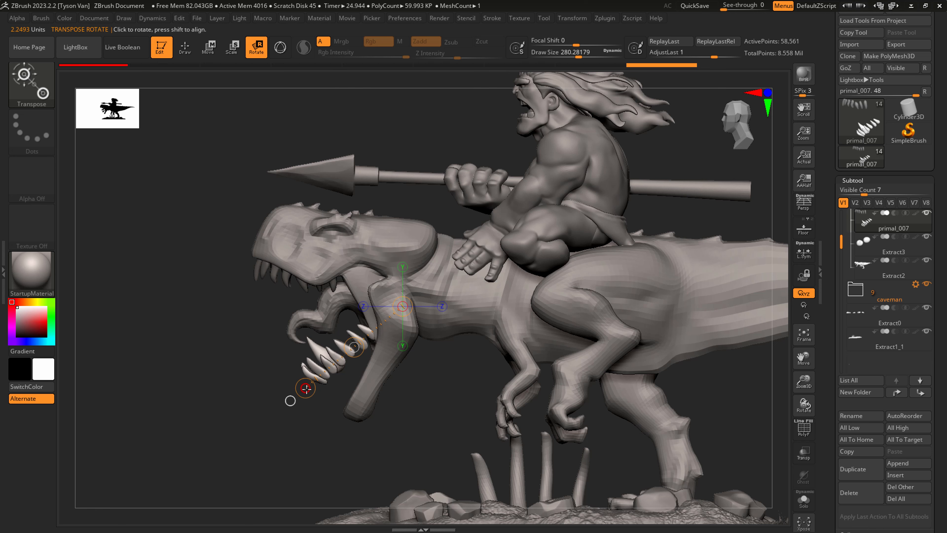
{"action": "left_click_drag", "start_coordinate": [310, 387], "coordinate": [378, 397]}
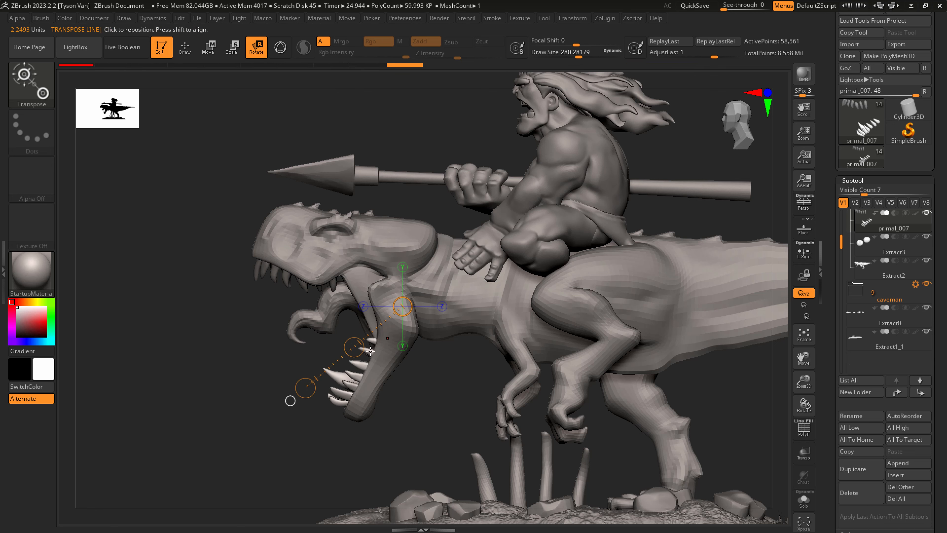
- Fit the lower teeth along the jaw edges from the front with the SnakeHook brush, setting its draw size to about 318
{"action": "right_click_drag", "start_coordinate": [377, 376], "coordinate": [474, 385]}
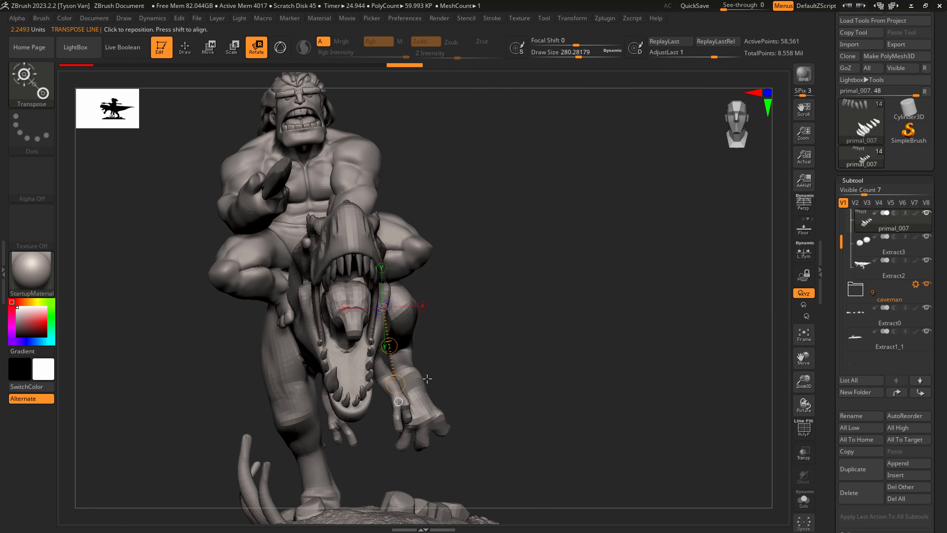
{"action": "key", "text": "q"}
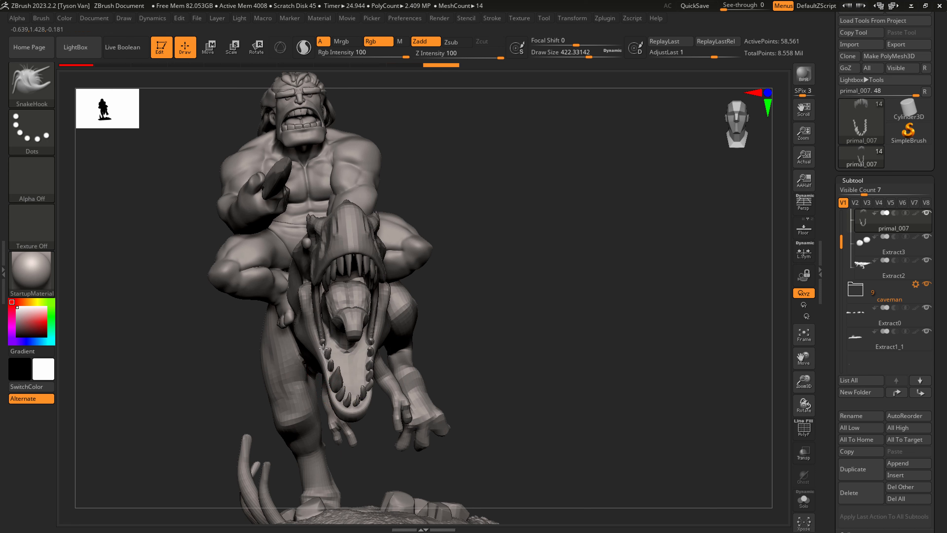
{"action": "right_click_drag", "start_coordinate": [333, 378], "coordinate": [354, 366]}
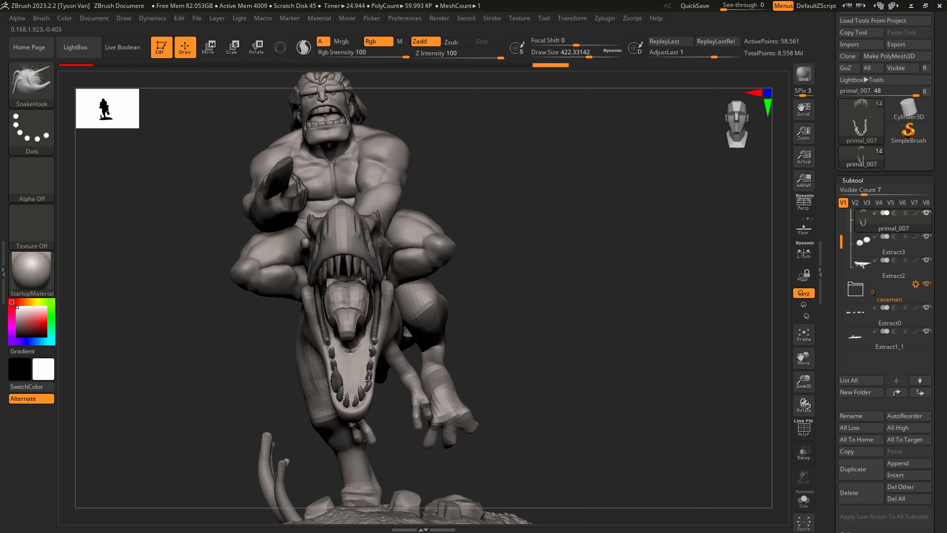
{"action": "key", "text": "s"}
{"action": "left_click_drag", "start_coordinate": [372, 382], "coordinate": [366, 382]}
{"action": "right_click_drag", "start_coordinate": [560, 284], "coordinate": [410, 283]}
- Select the T-rex body Extract2 and raise it two subdivision levels, applying posable symmetry before each increase
{"action": "left_click", "coordinate": [433, 287], "text": "alt"}
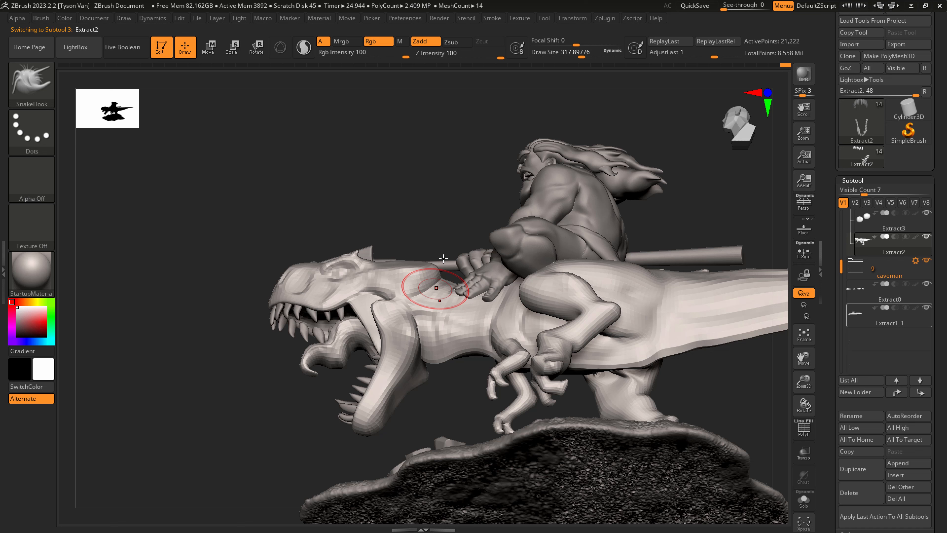
{"action": "left_click", "coordinate": [581, 18]}
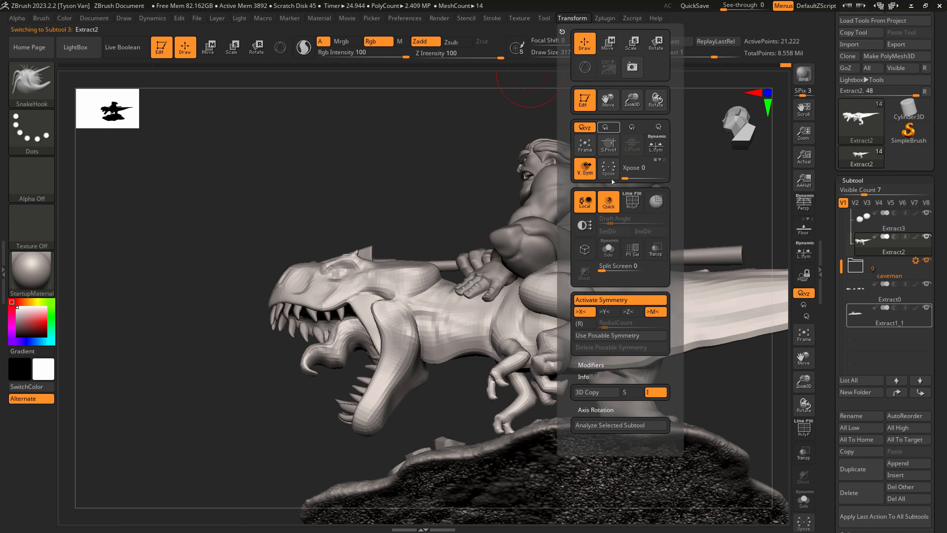
{"action": "left_click", "coordinate": [599, 335]}
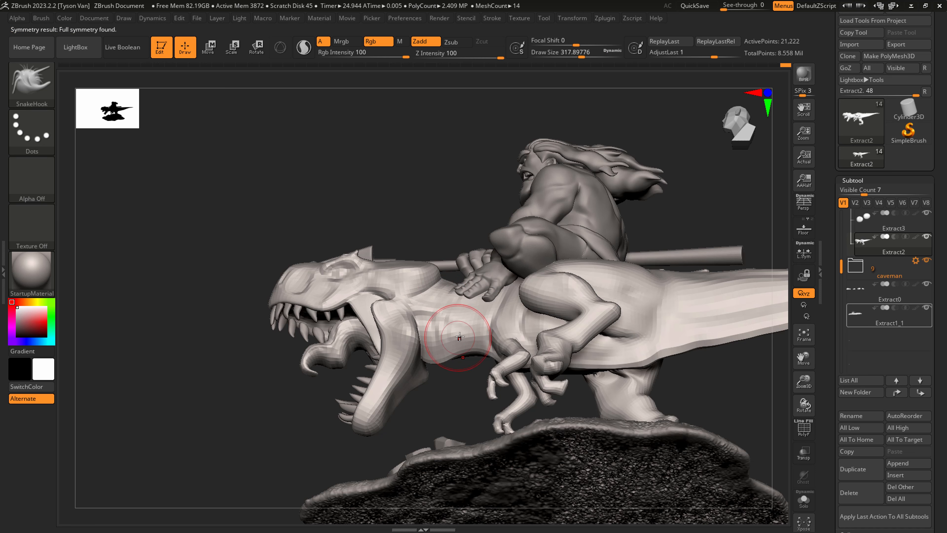
{"action": "key", "text": "ctrl+d"}
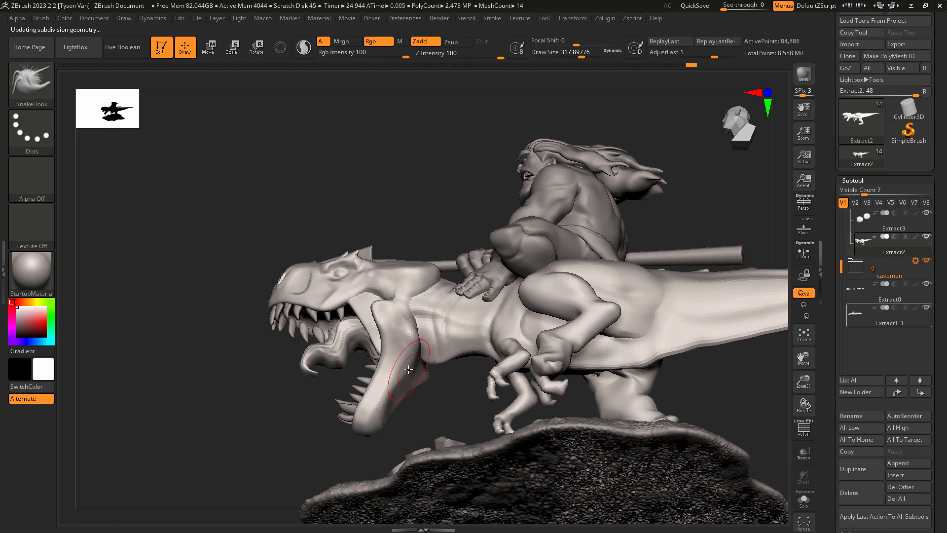
{"action": "left_click", "coordinate": [574, 19]}
{"action": "left_click", "coordinate": [597, 336]}
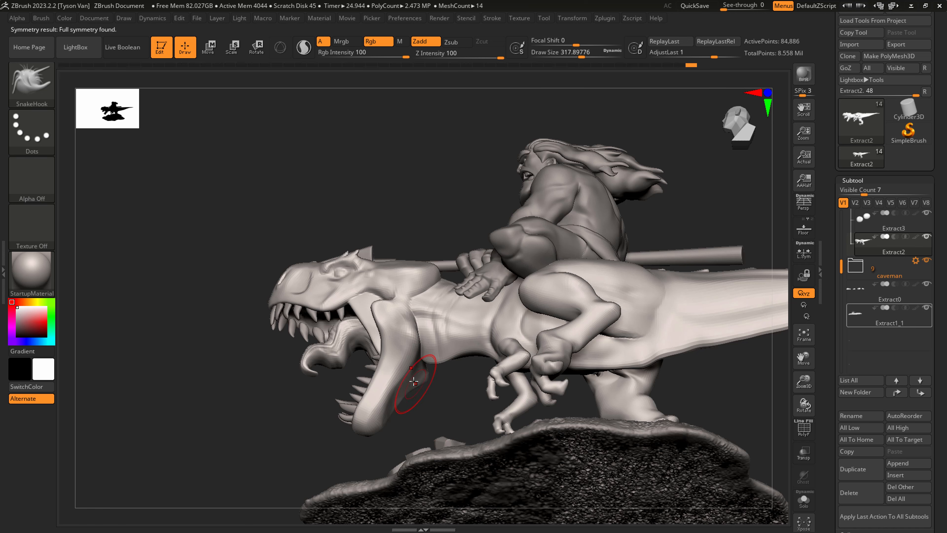
{"action": "key", "text": "d"}
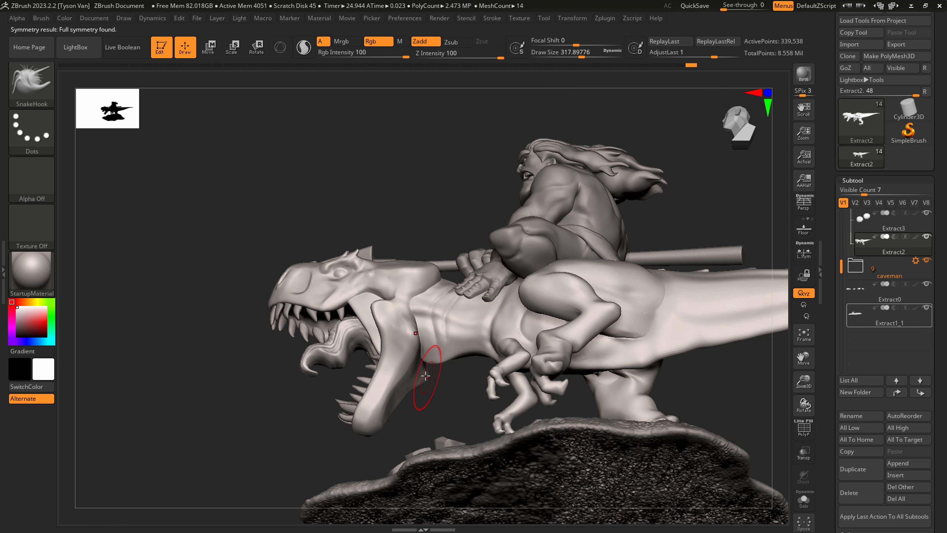
- Apply posable symmetry to the T-rex body again at its current higher subdivision level
{"action": "left_click_drag", "start_coordinate": [452, 387], "coordinate": [481, 474]}
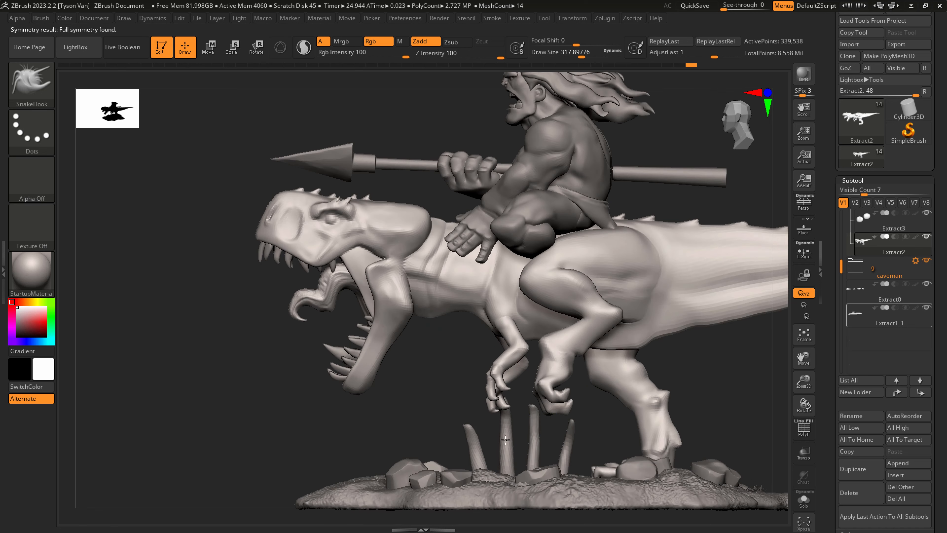
{"action": "left_click_drag", "start_coordinate": [454, 327], "coordinate": [231, 252], "text": "alt"}
{"action": "left_click_drag", "start_coordinate": [388, 324], "coordinate": [391, 360]}
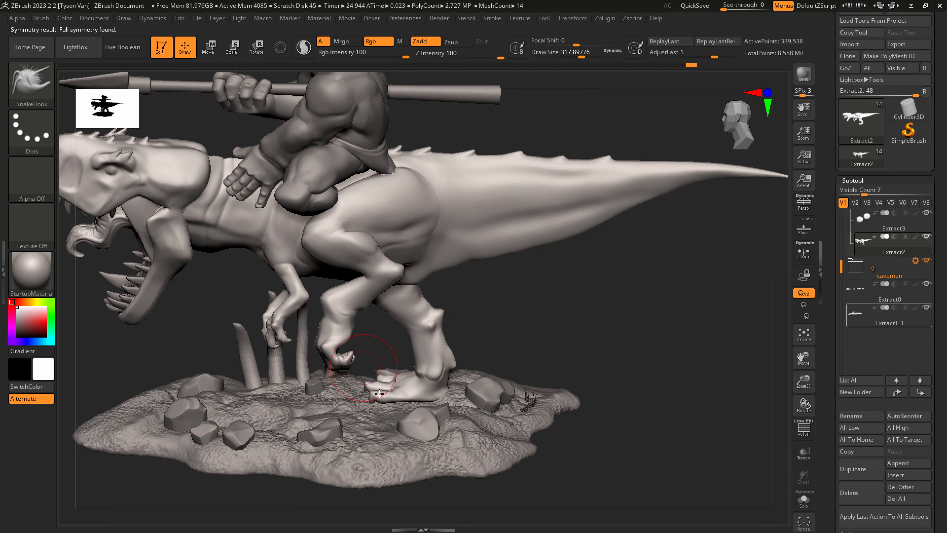
{"action": "left_click", "coordinate": [573, 18]}
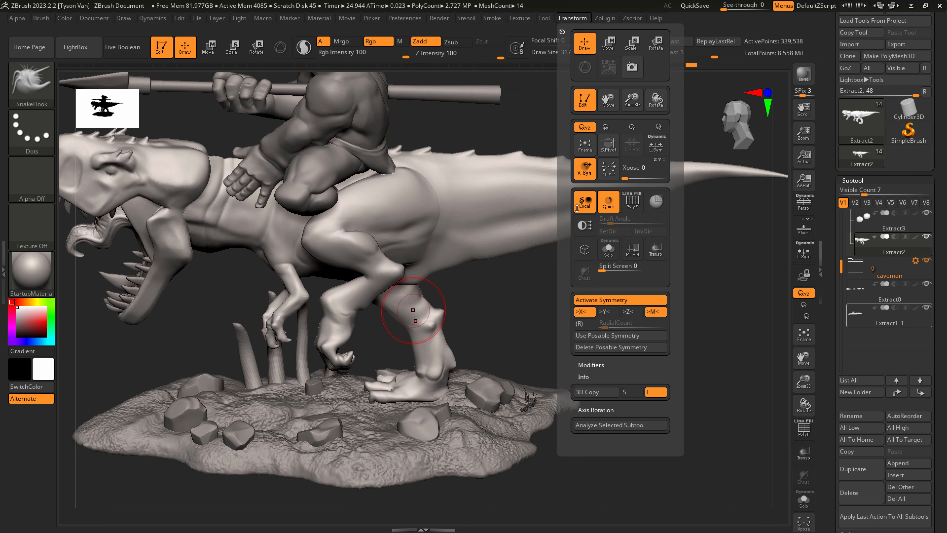
{"action": "left_click", "coordinate": [600, 335]}
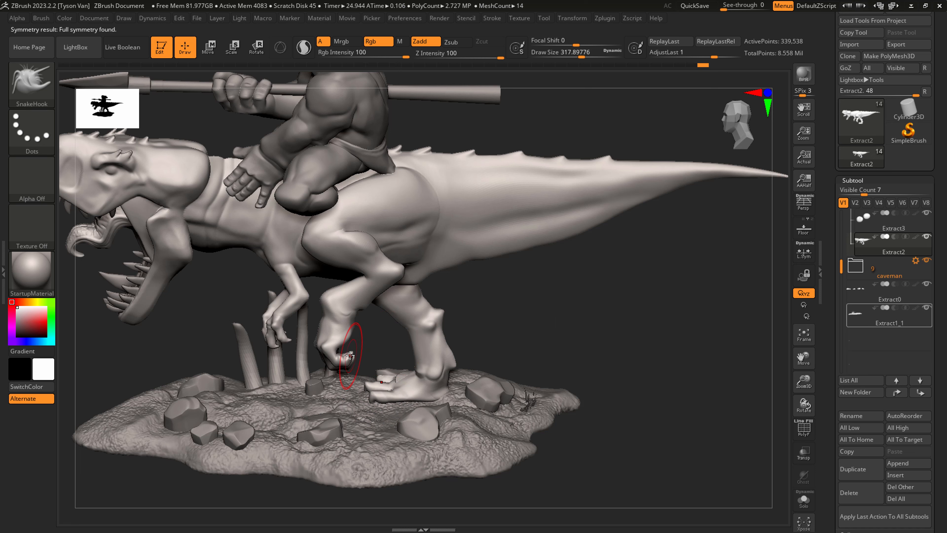
- Increase the SnakeHook draw size to about 393 and check the T-rex's thigh and tail base from the side
{"action": "left_click_drag", "start_coordinate": [355, 318], "coordinate": [352, 314], "text": "shift"}
{"action": "mouse_move", "coordinate": [352, 311]}
{"action": "right_mouse_down"}
{"action": "mouse_move", "coordinate": [376, 257]}
{"action": "mouse_move", "coordinate": [356, 243]}
{"action": "right_mouse_up"}
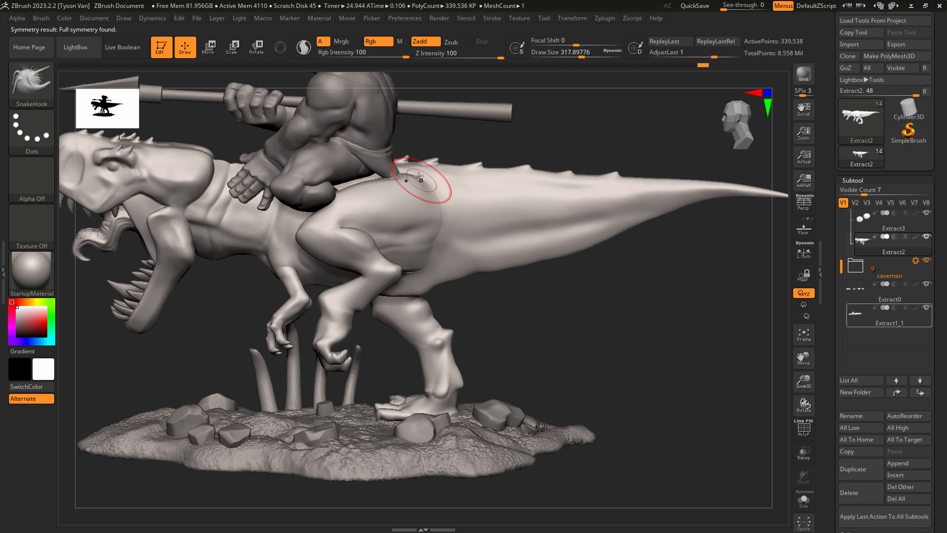
{"action": "left_click_drag", "start_coordinate": [446, 205], "coordinate": [484, 230], "text": "shift"}
{"action": "right_click_drag", "start_coordinate": [494, 235], "coordinate": [485, 214]}
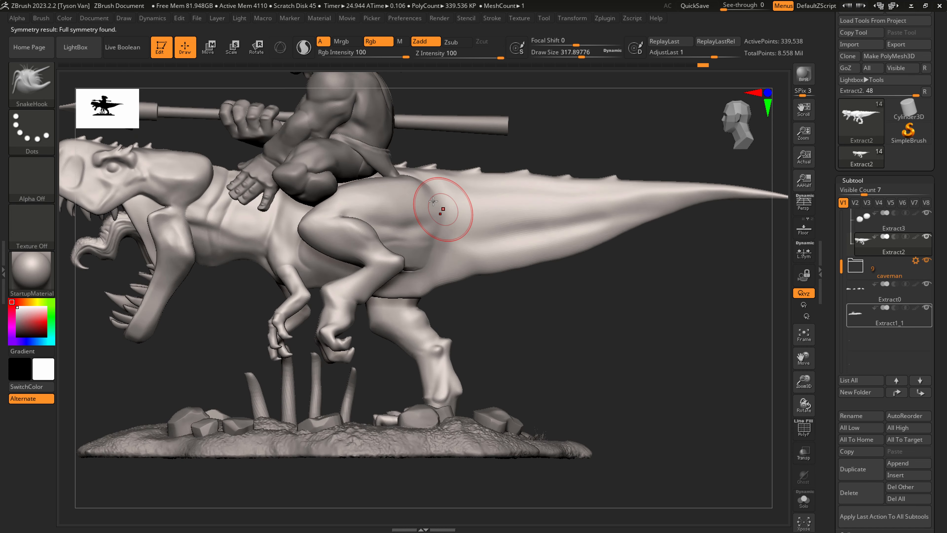
{"action": "key", "text": "bracketright"}
{"action": "left_click_drag", "start_coordinate": [437, 195], "coordinate": [445, 188]}
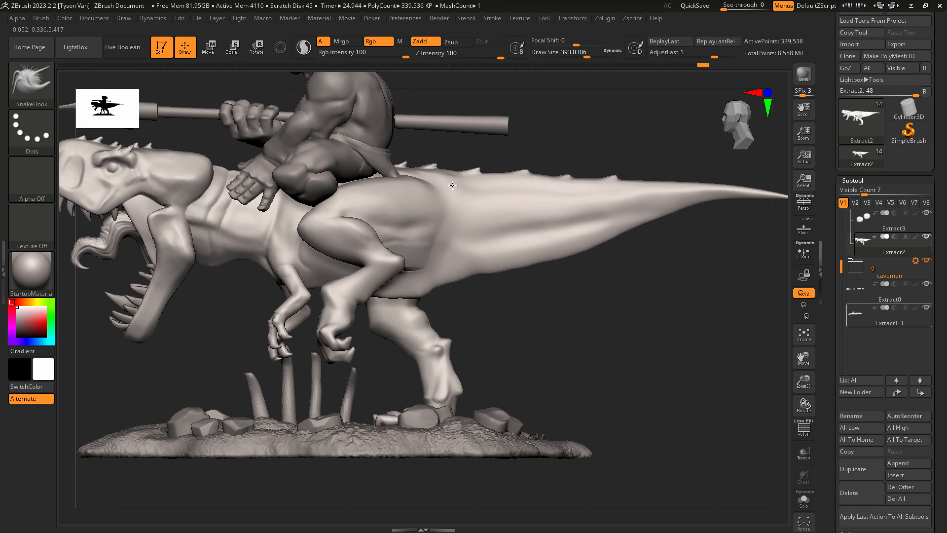
{"action": "right_click_drag", "start_coordinate": [494, 231], "coordinate": [535, 246], "text": "ctrl"}
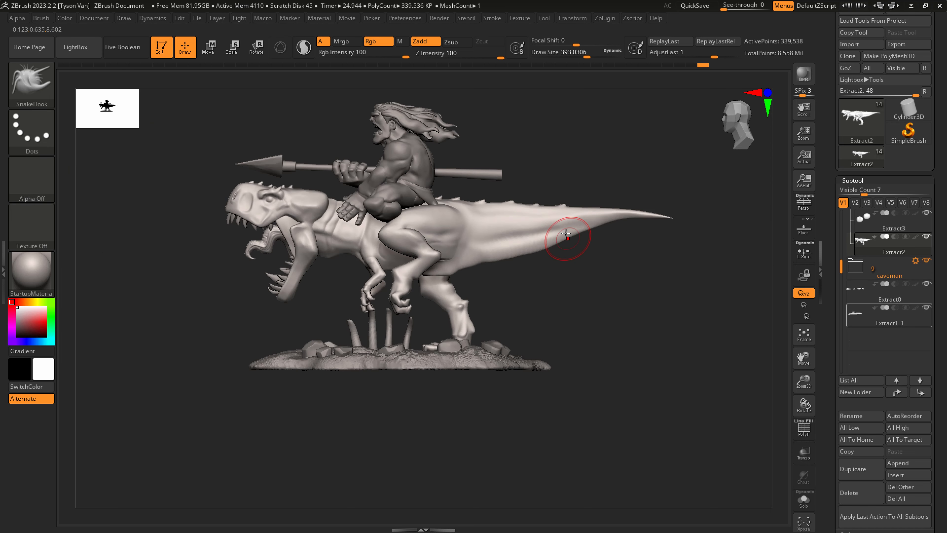